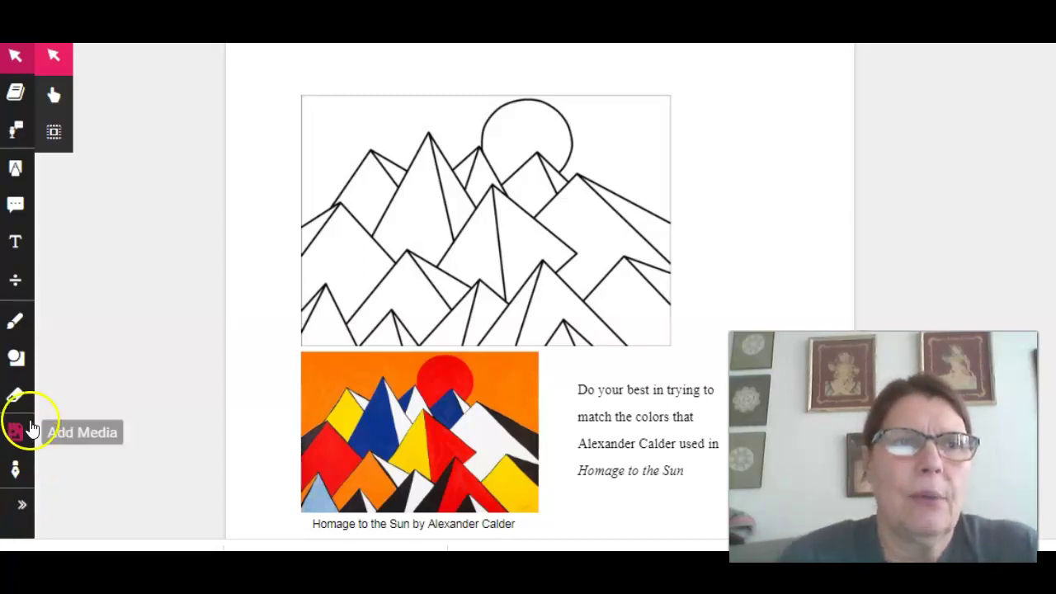
Replace the light green swatch in the drawing color palette with orange and save the palette.
left_click(14, 326)
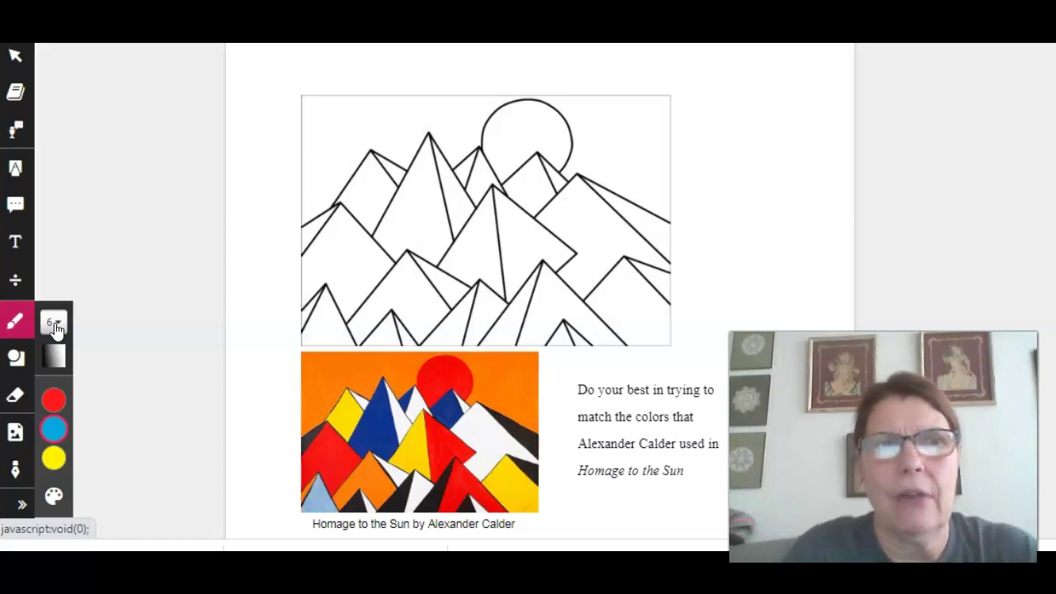
left_click(55, 324)
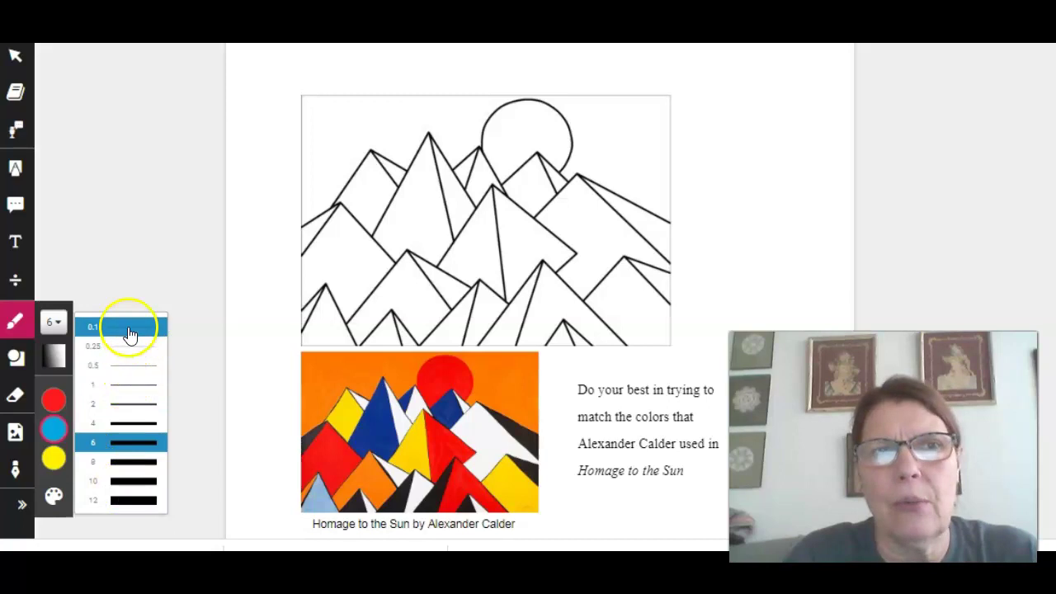
left_click(26, 326)
left_click(20, 325)
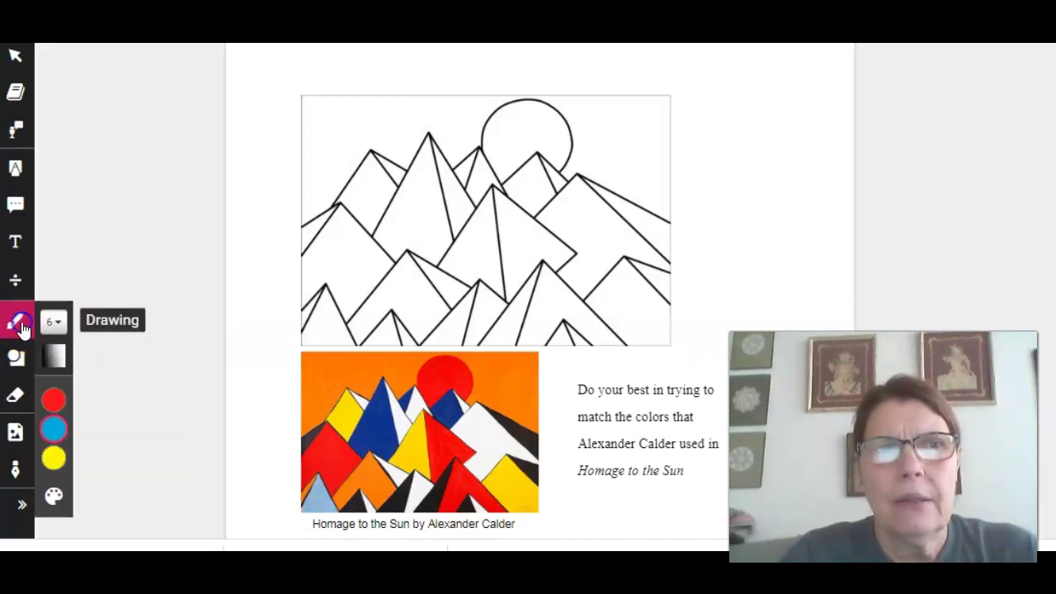
left_click(53, 402)
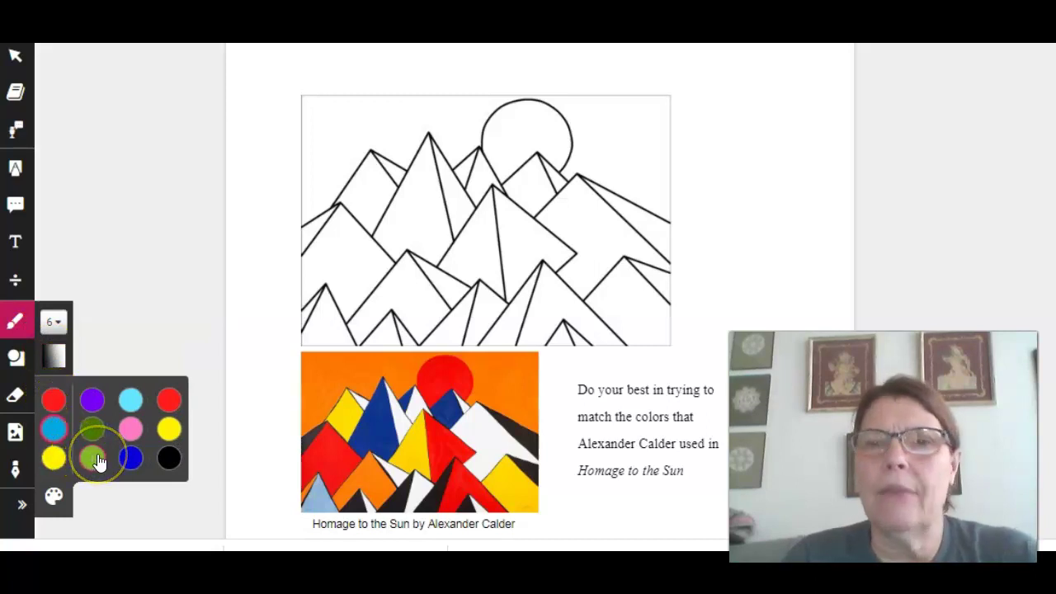
left_click(54, 499)
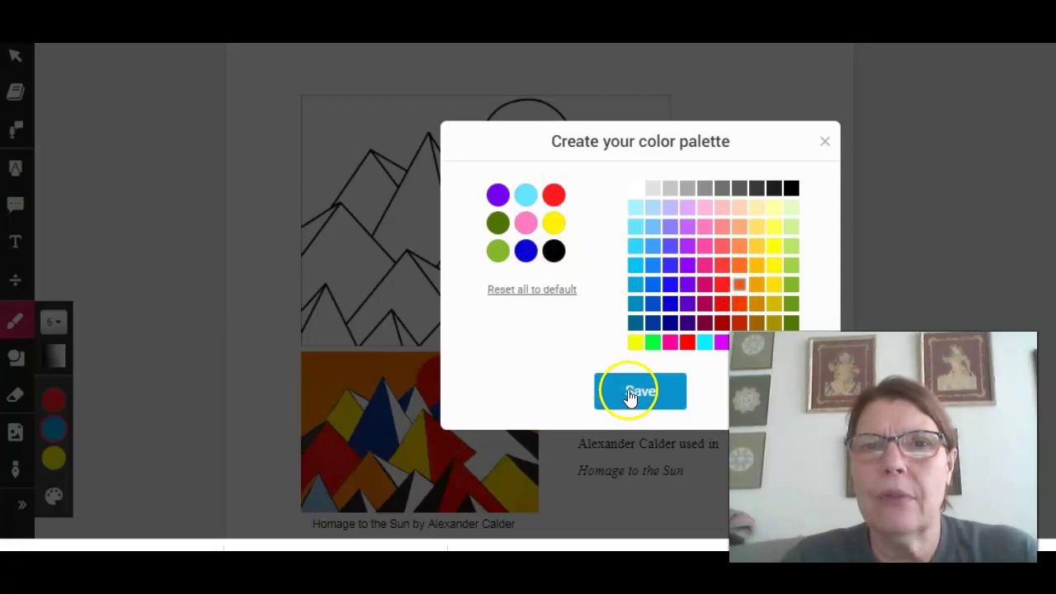
left_click(498, 250)
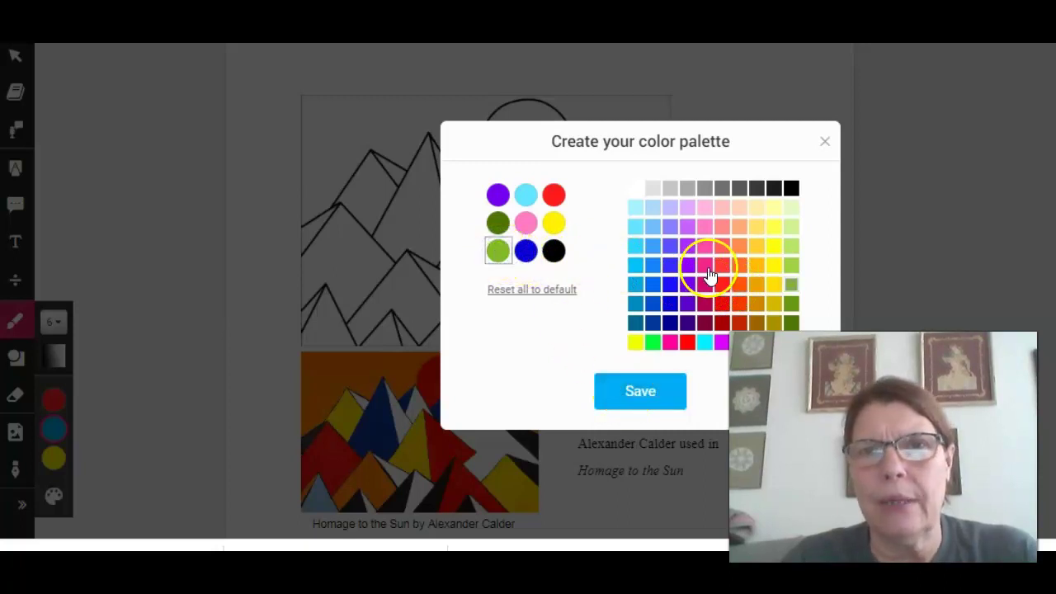
left_click(736, 286)
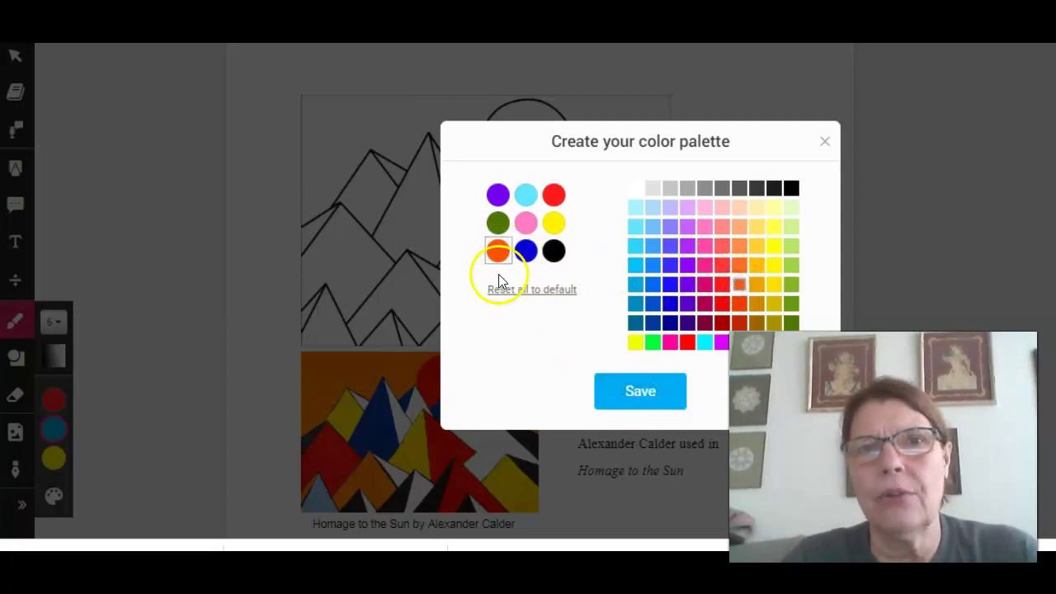
left_click(636, 390)
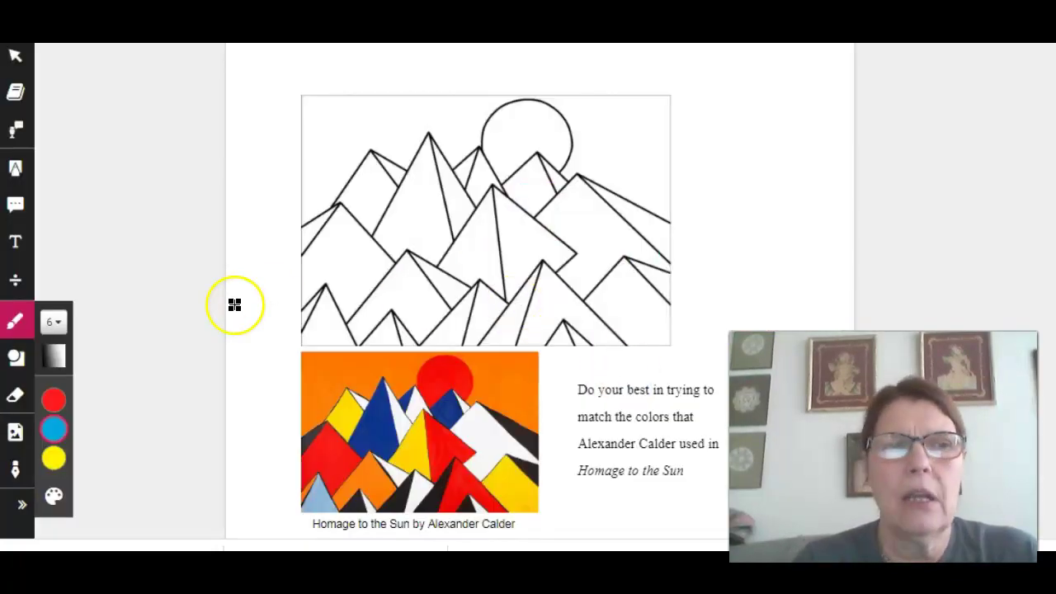
Outline the upper-left part of the sky along the mountain peaks up to the sun in orange, using line width 6.
left_click(54, 496)
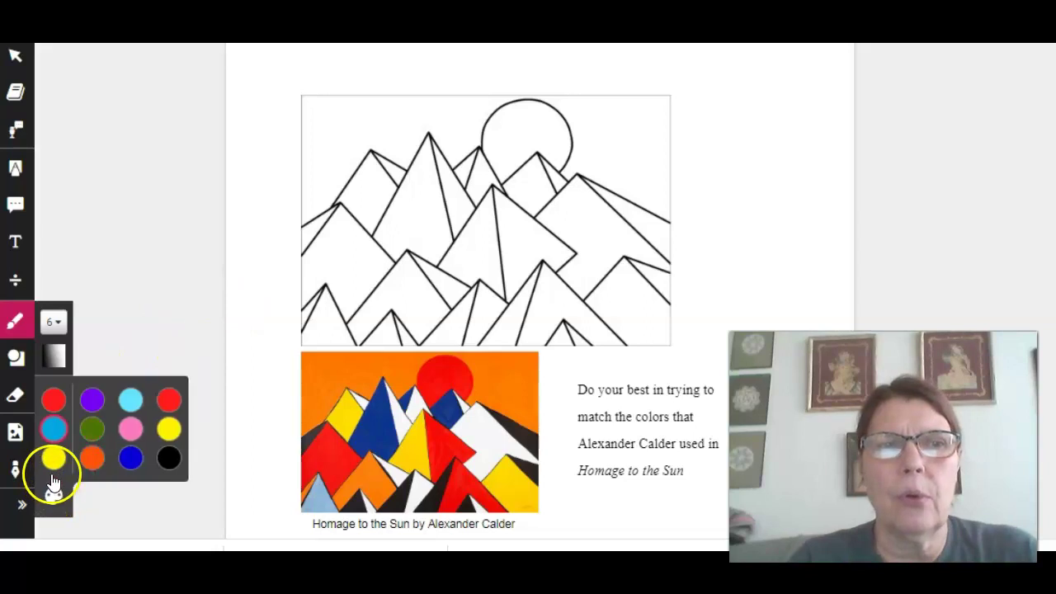
left_click(91, 459)
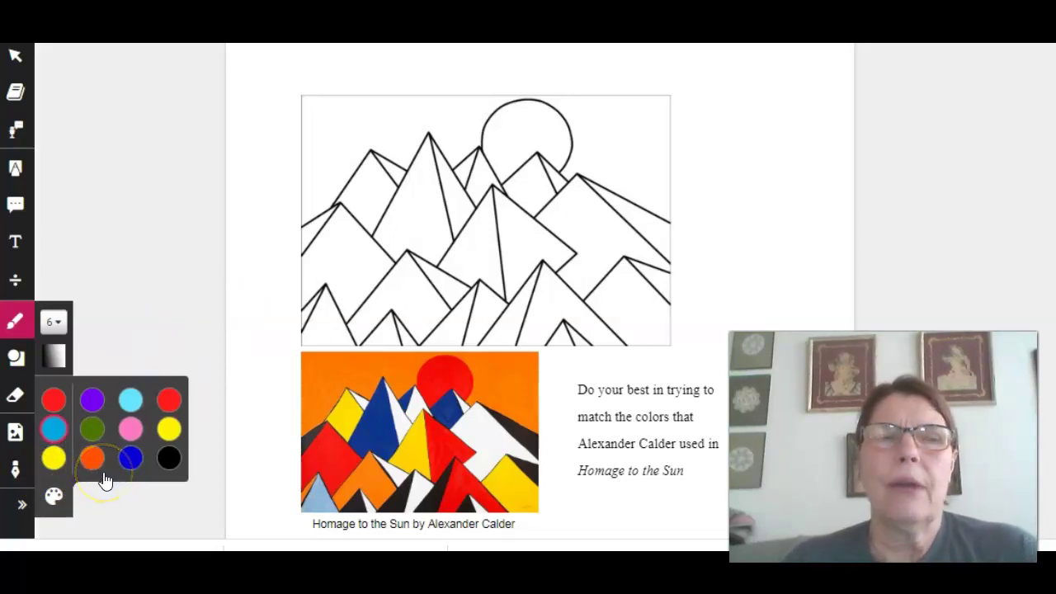
left_click(52, 432)
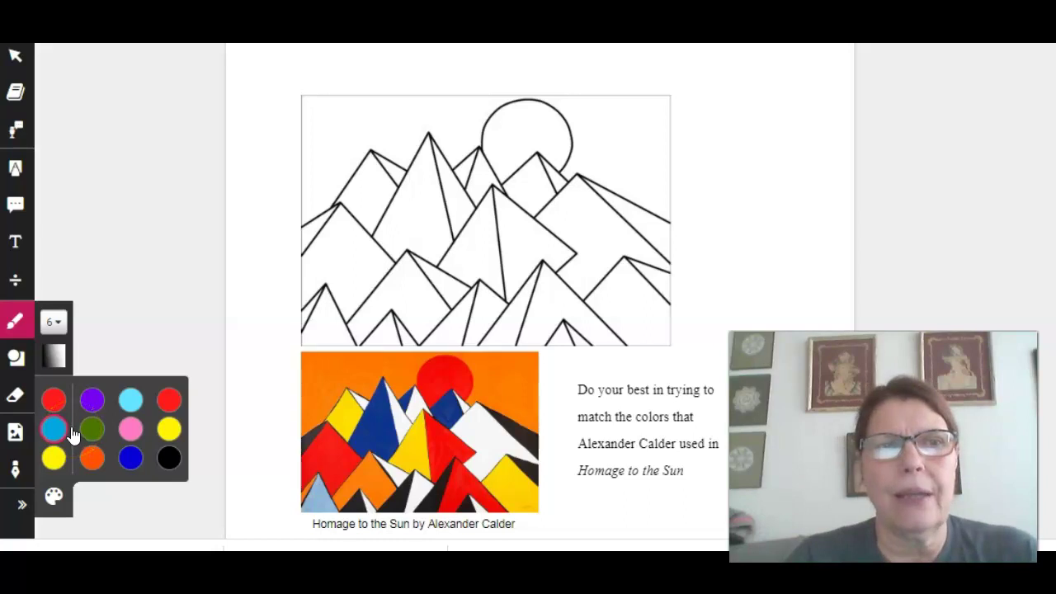
left_click(92, 459)
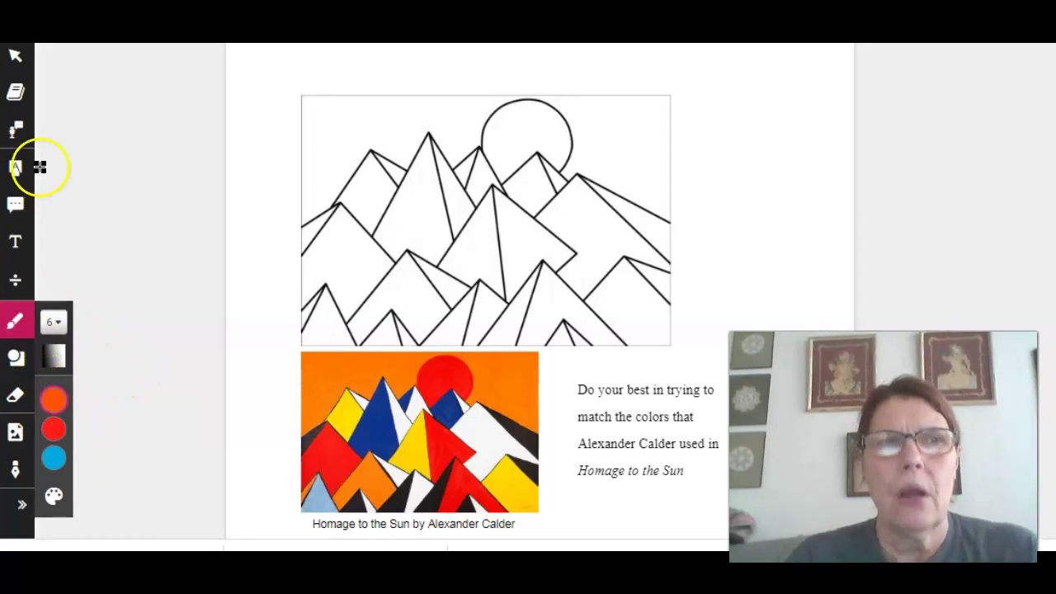
left_click(15, 56)
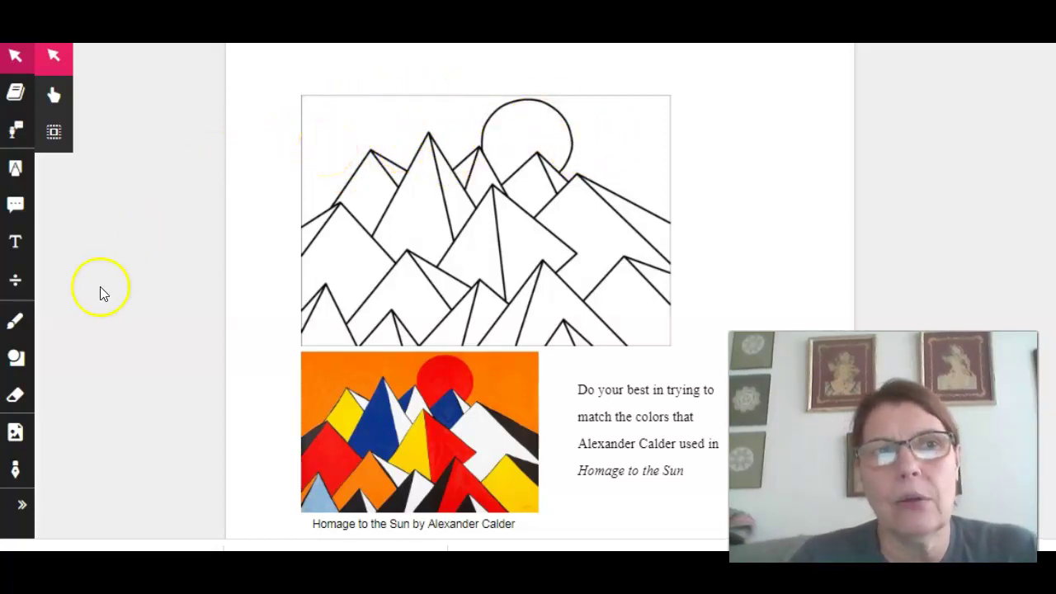
left_click(15, 324)
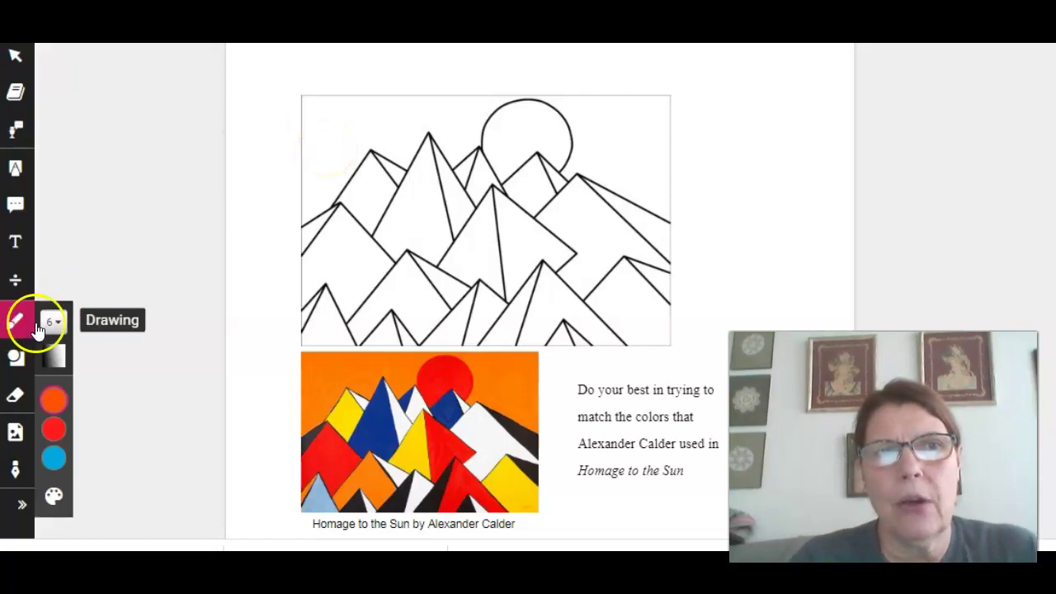
left_click(53, 323)
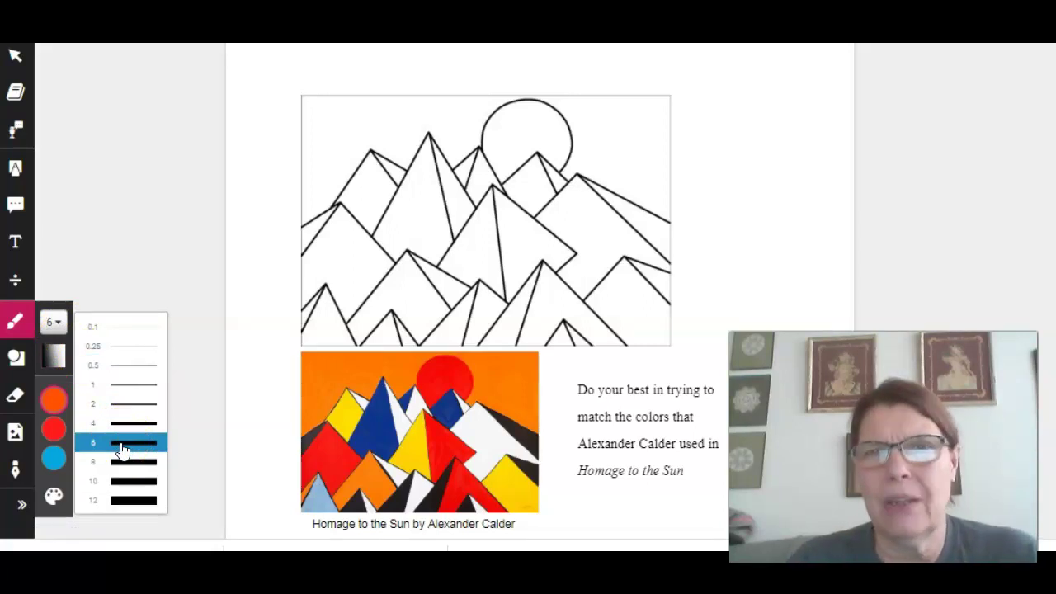
left_click(53, 400)
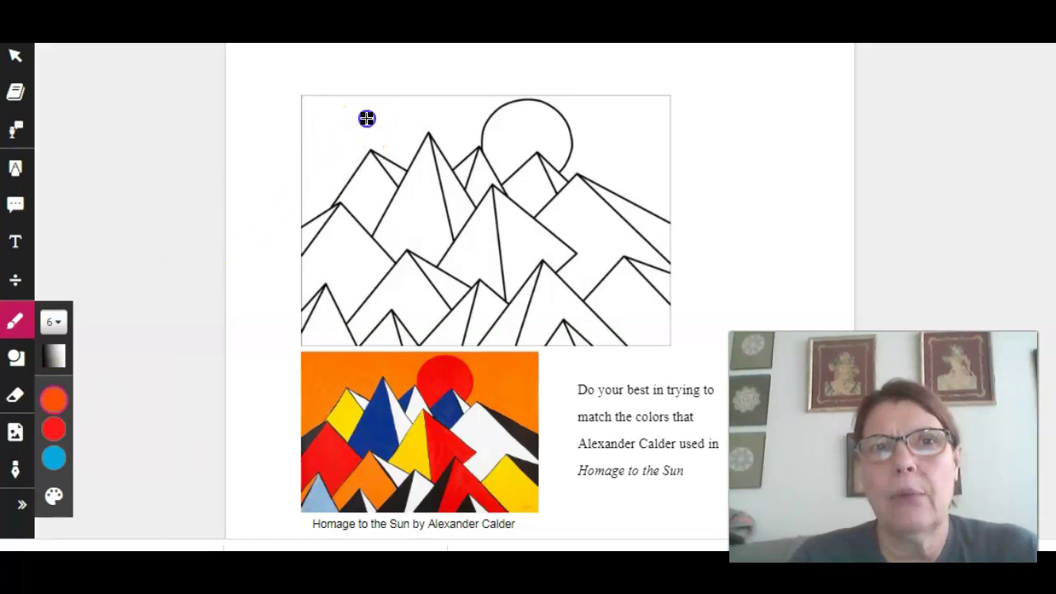
mouse_move(346, 121)
left_mouse_down()
mouse_move(384, 116)
mouse_move(306, 104)
mouse_move(306, 217)
mouse_move(361, 152)
mouse_move(432, 124)
mouse_move(440, 142)
left_mouse_up()
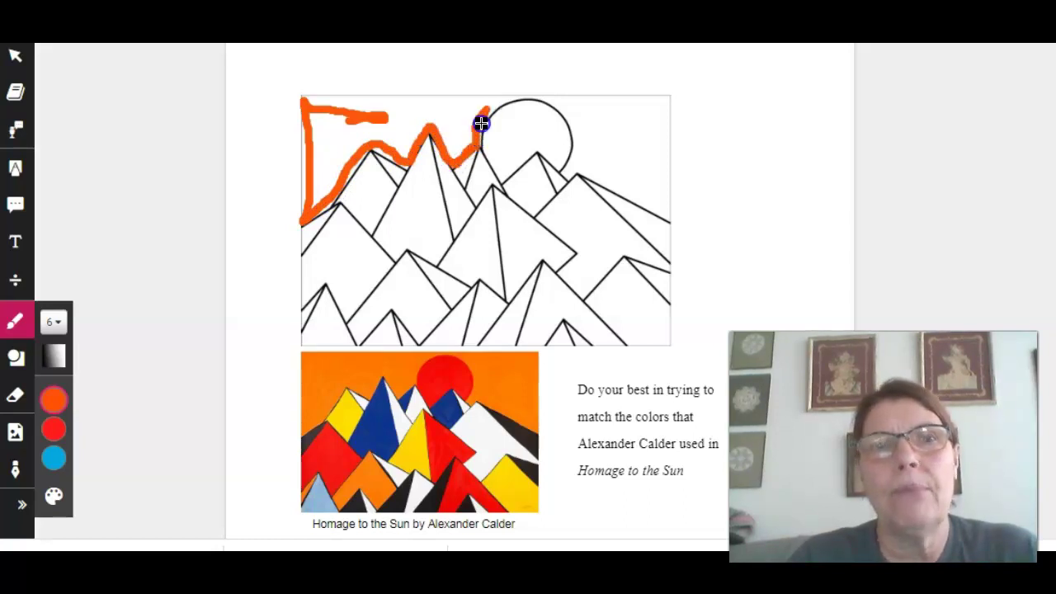
Set the line width to 10 and fill in the far-left part of the sky with orange.
left_click(57, 321)
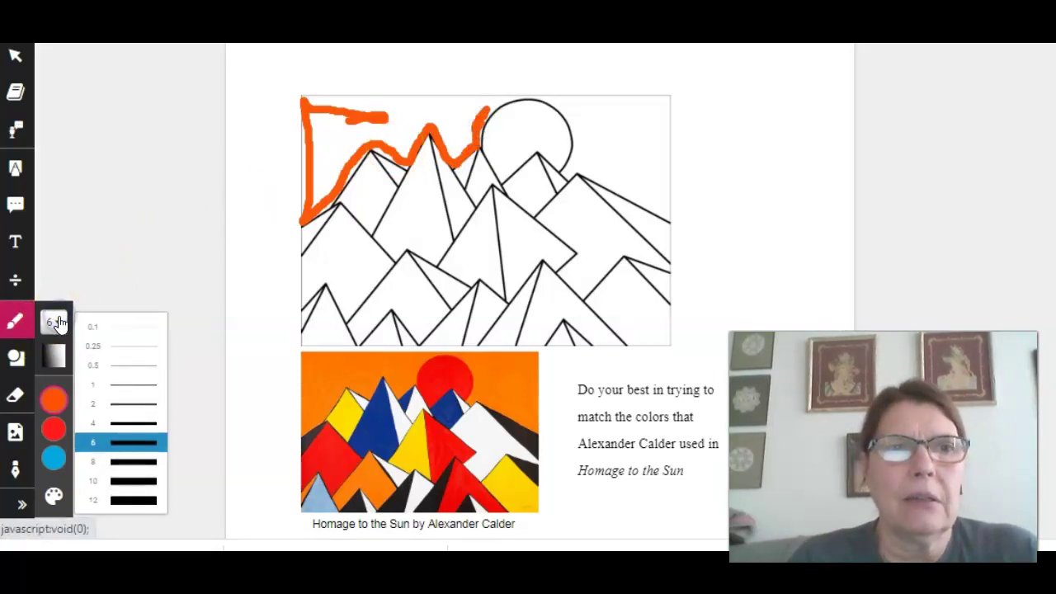
left_click(132, 481)
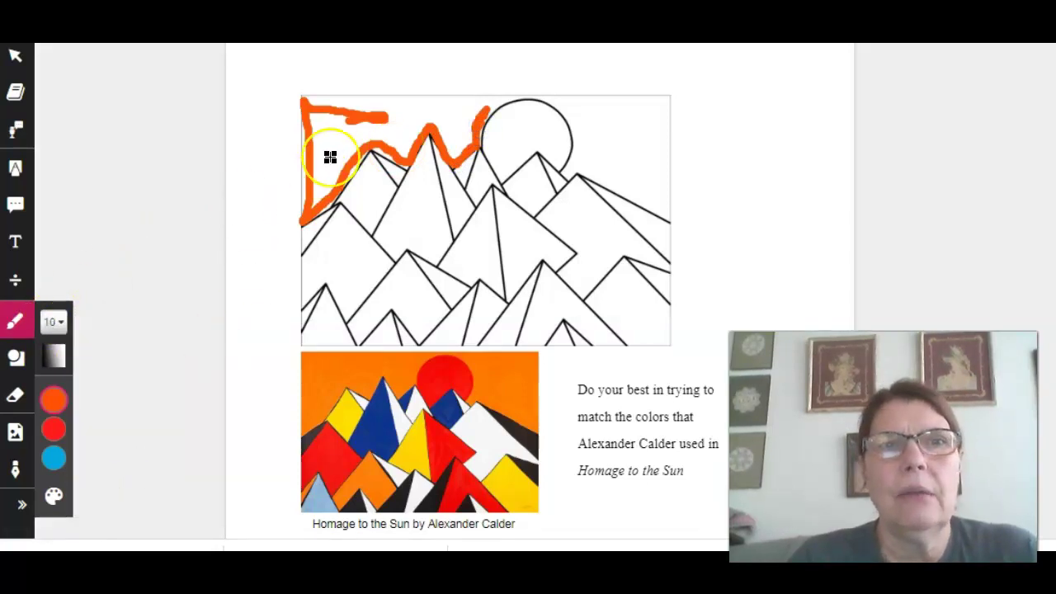
mouse_move(330, 157)
left_mouse_down()
mouse_move(344, 135)
mouse_move(330, 128)
mouse_move(313, 184)
mouse_move(307, 142)
mouse_move(308, 217)
mouse_move(329, 180)
mouse_move(372, 151)
mouse_move(336, 164)
mouse_move(350, 161)
left_mouse_up()
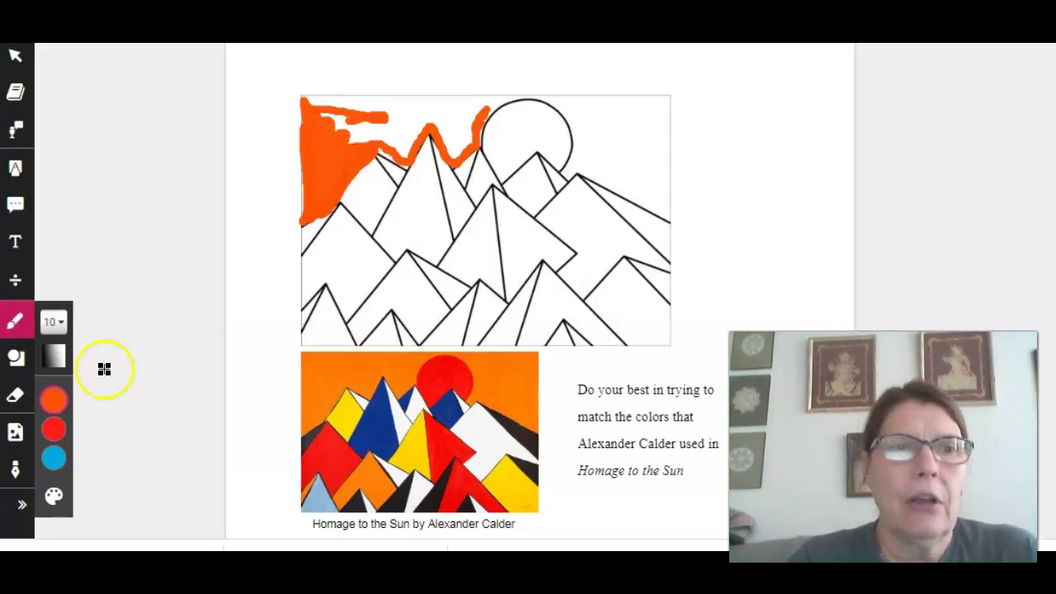
Paint a small dark blue patch on the front face of the upper-left mountain.
left_click(51, 488)
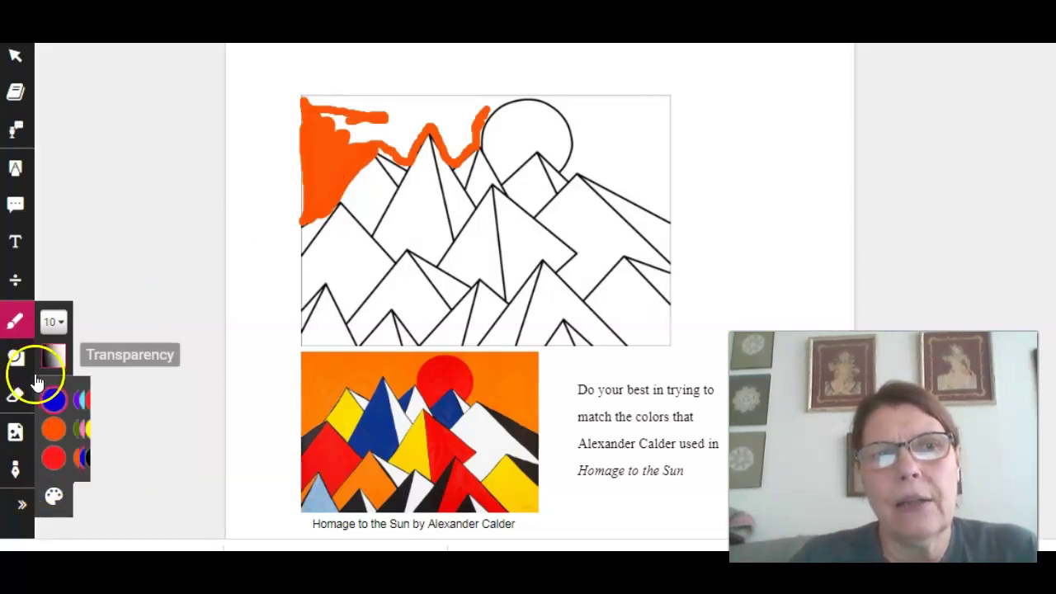
left_click(61, 411)
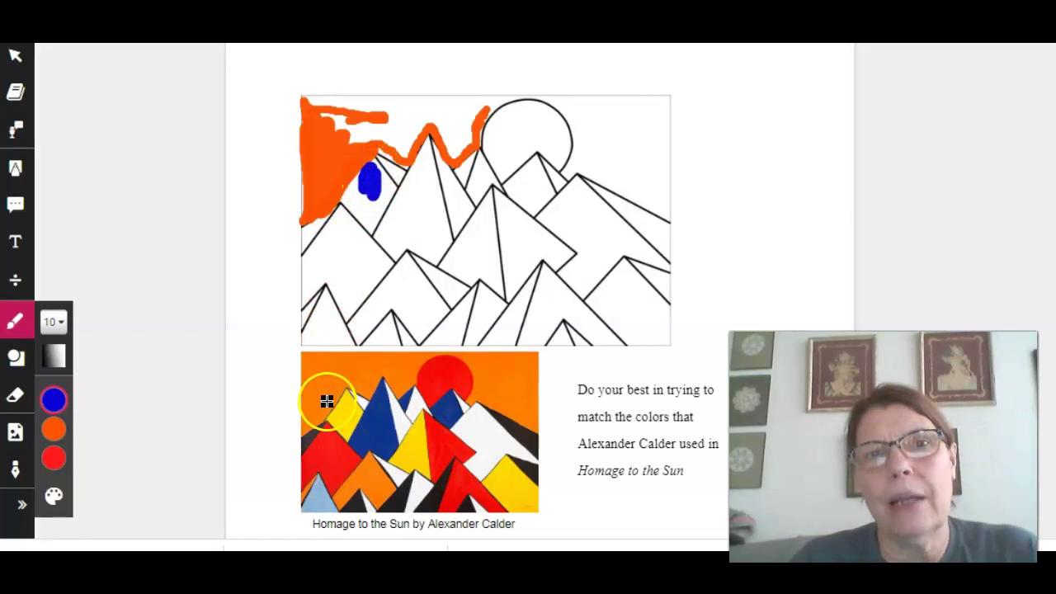
left_click(346, 408)
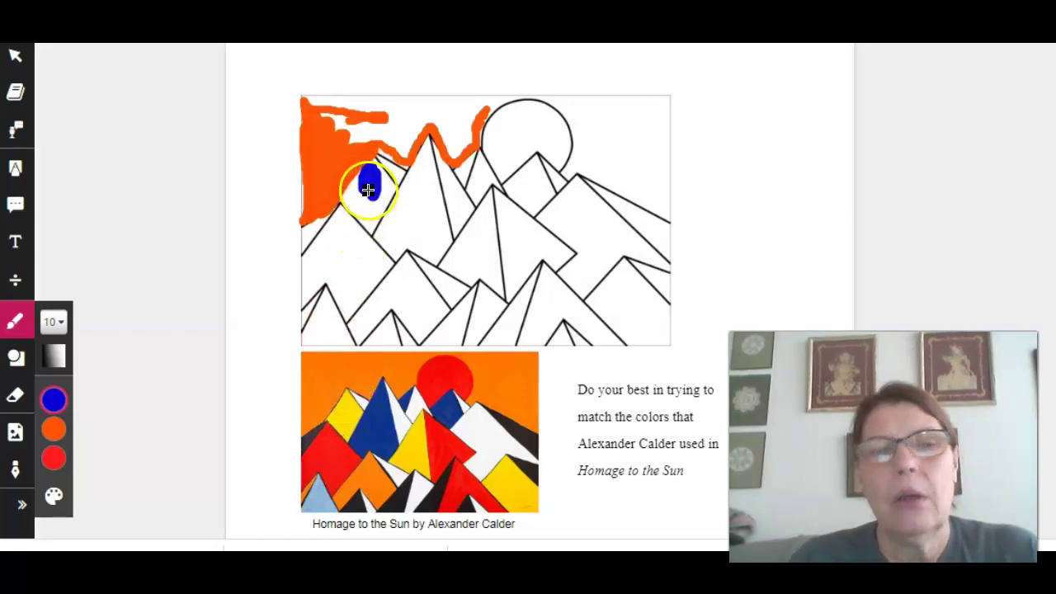
mouse_move(57, 443)
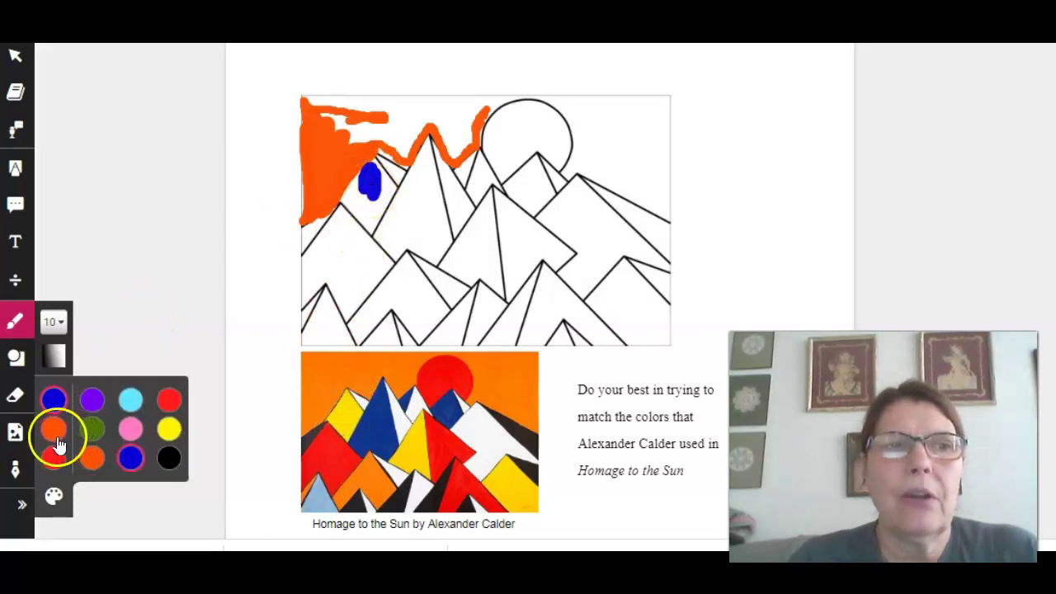
Erase the dark blue patch from the upper-left mountain.
left_click(15, 394)
left_click(378, 221)
left_click_drag(379, 221, 369, 186)
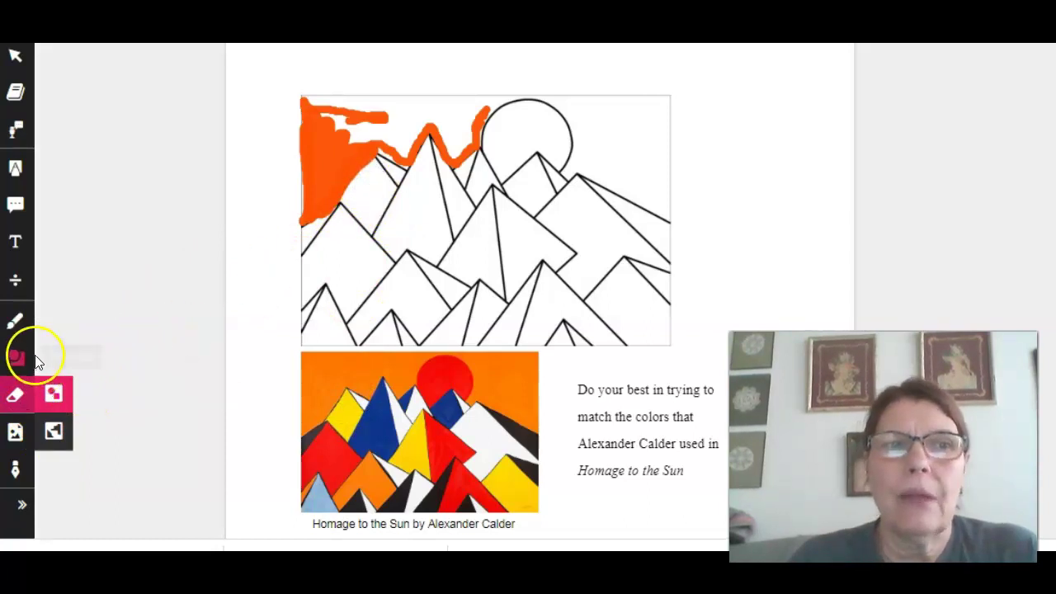
Fill the front face of the upper-left mountain with yellow, using the drawing brush.
left_click(14, 322)
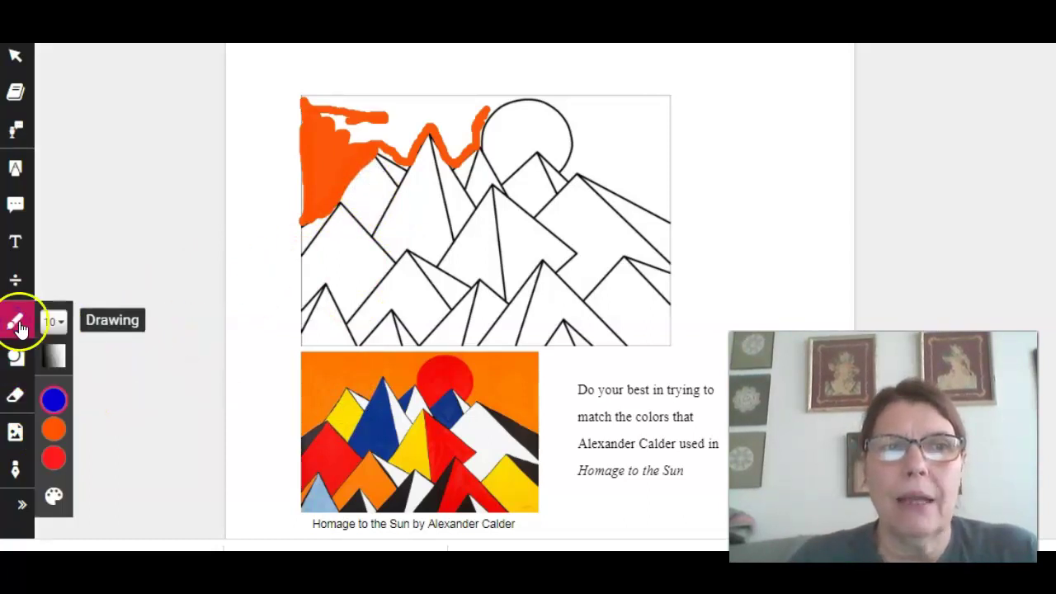
left_click(52, 399)
left_click(129, 429)
left_click(168, 428)
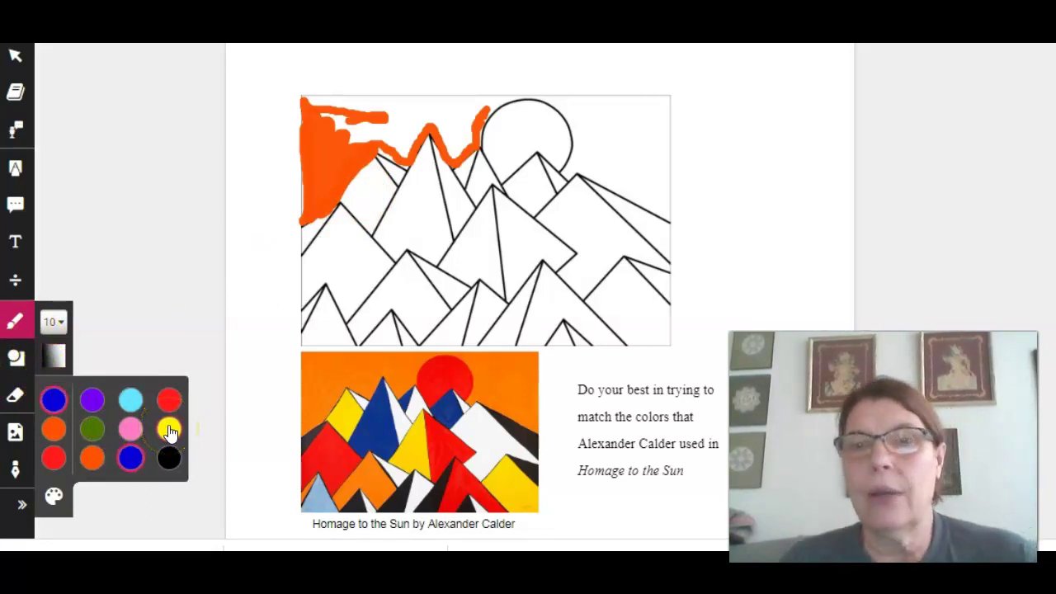
left_click(169, 428)
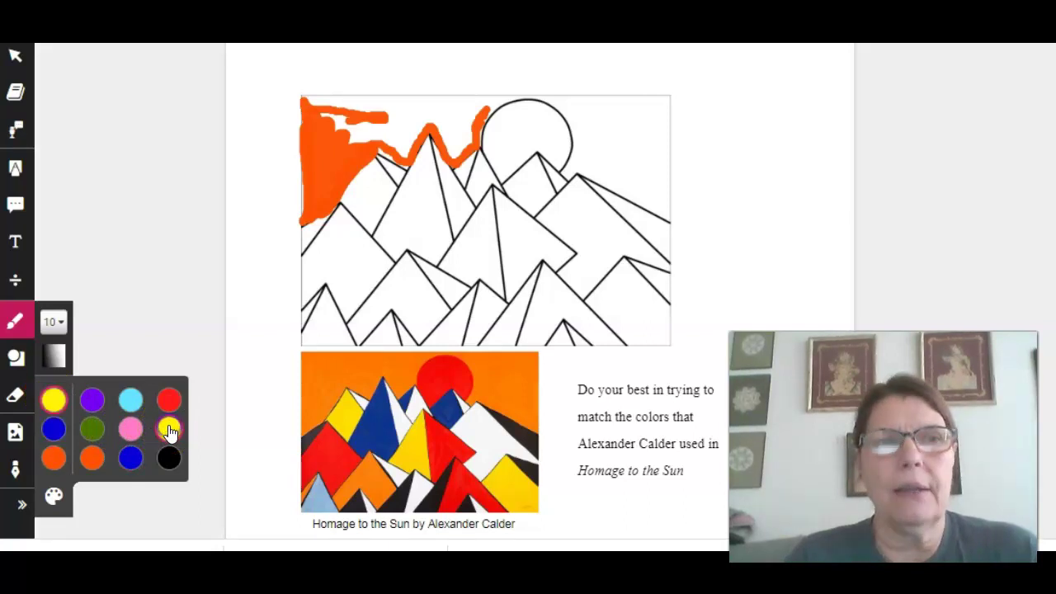
left_click(55, 399)
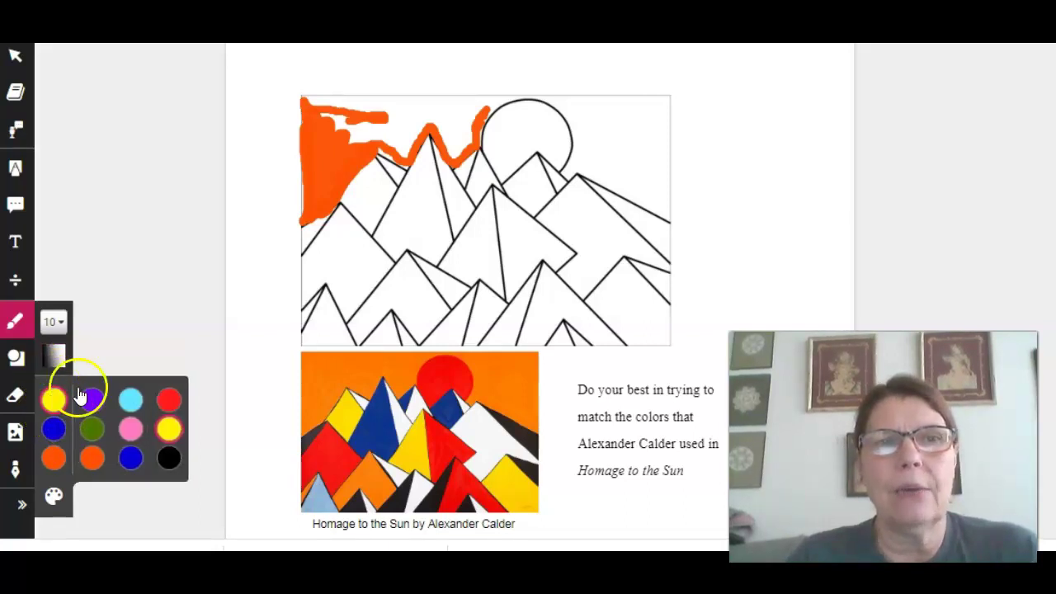
mouse_move(382, 183)
left_mouse_down()
mouse_move(358, 184)
mouse_move(360, 215)
mouse_move(391, 184)
mouse_move(378, 170)
left_mouse_up()
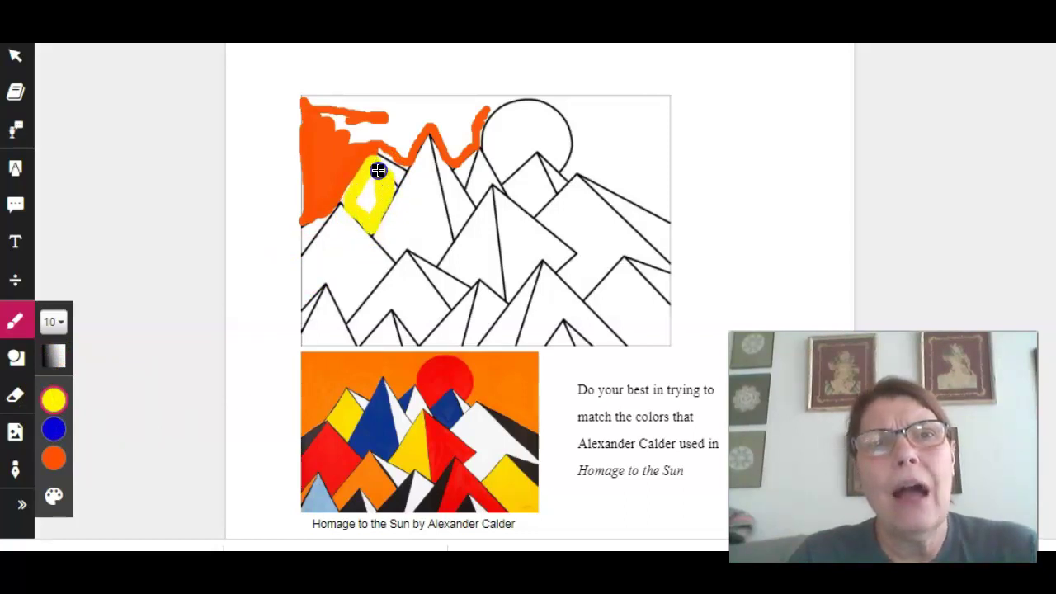
mouse_move(344, 202)
left_mouse_down()
mouse_move(361, 172)
mouse_move(366, 203)
left_mouse_up()
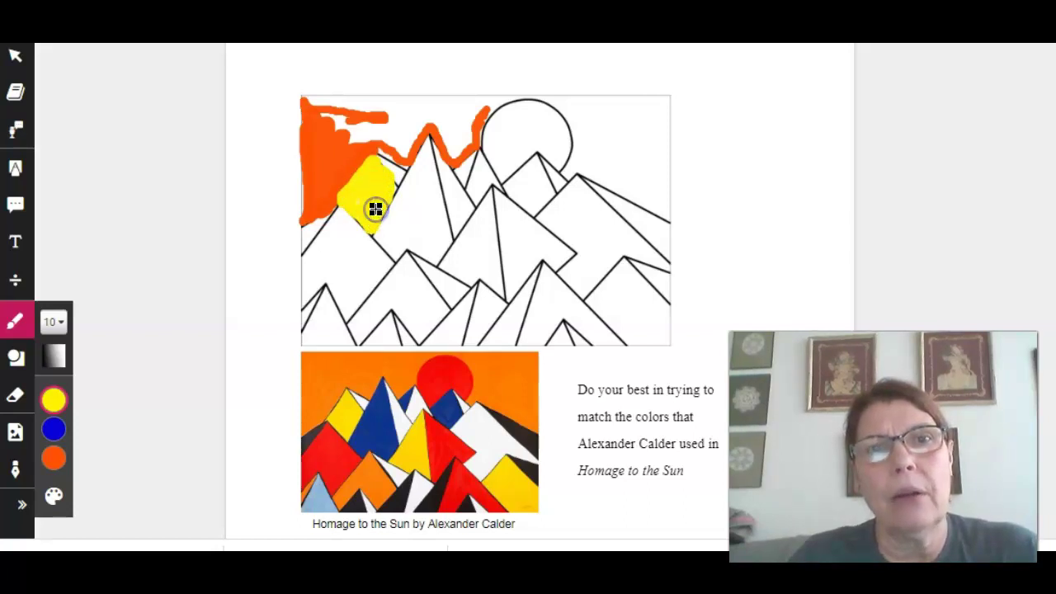
Fill the left face of the central mountain and the front face of the lower-right mountain with yellow.
mouse_move(486, 207)
left_mouse_down()
mouse_move(451, 267)
mouse_move(489, 283)
mouse_move(484, 198)
mouse_move(498, 283)
mouse_move(459, 262)
mouse_move(470, 245)
mouse_move(482, 263)
left_mouse_up()
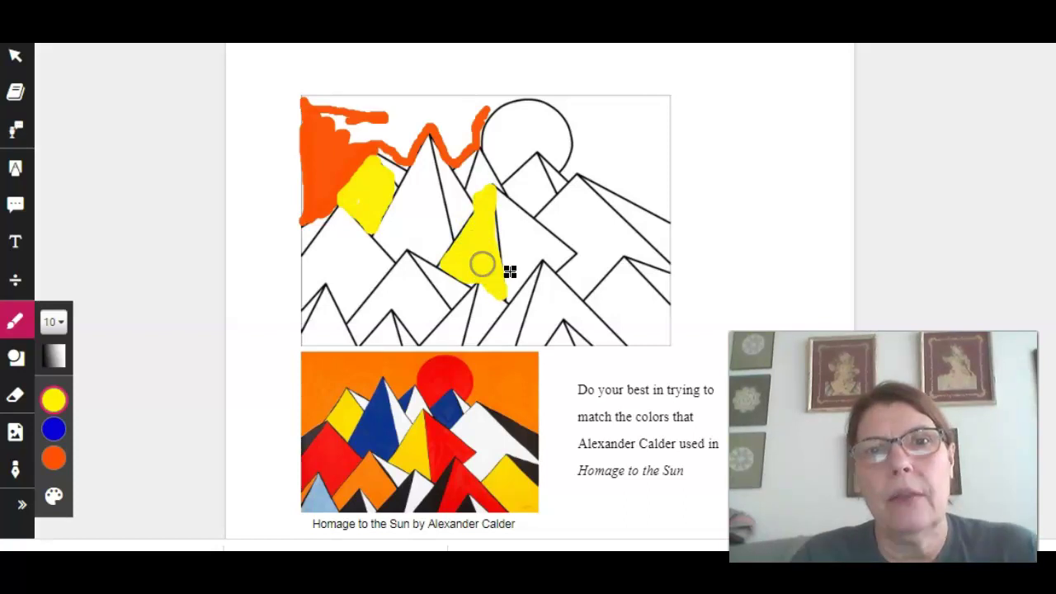
mouse_move(628, 269)
left_mouse_down()
mouse_move(597, 302)
mouse_move(625, 332)
mouse_move(666, 341)
mouse_move(667, 306)
mouse_move(627, 269)
mouse_move(610, 307)
mouse_move(627, 285)
mouse_move(662, 333)
mouse_move(639, 305)
mouse_move(627, 321)
mouse_move(651, 309)
mouse_move(632, 299)
mouse_move(651, 289)
mouse_move(631, 262)
mouse_move(602, 286)
mouse_move(592, 302)
mouse_move(629, 343)
left_mouse_up()
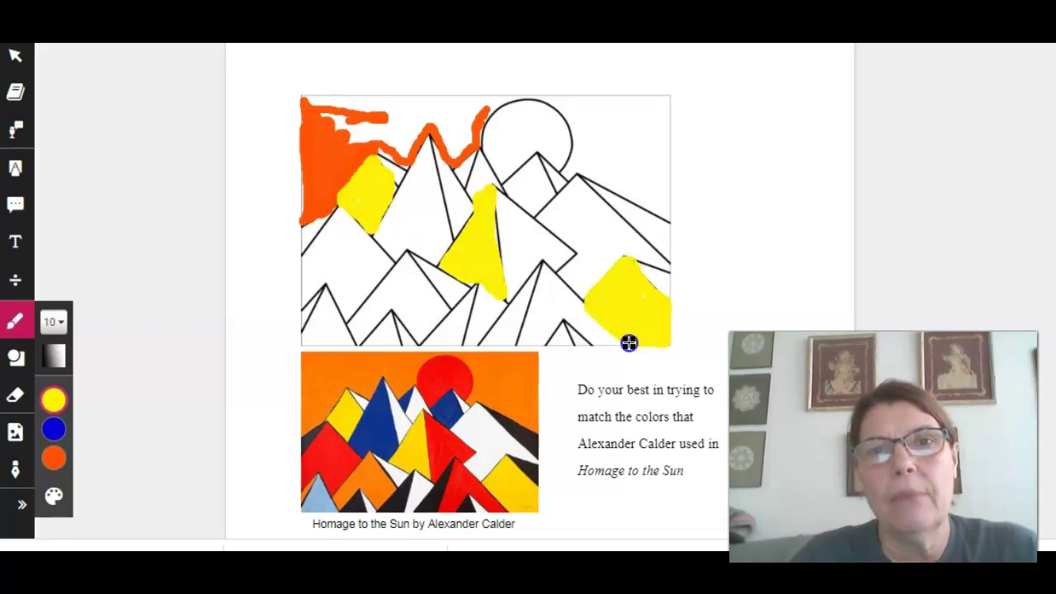